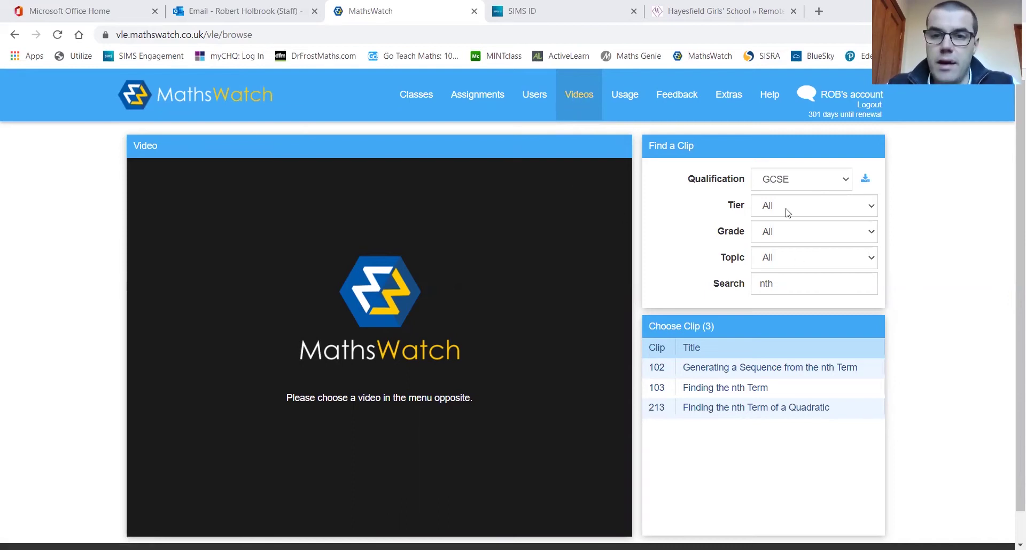
Keep the qualification on GCSE, with Tier and Topic left at All
click(799, 181)
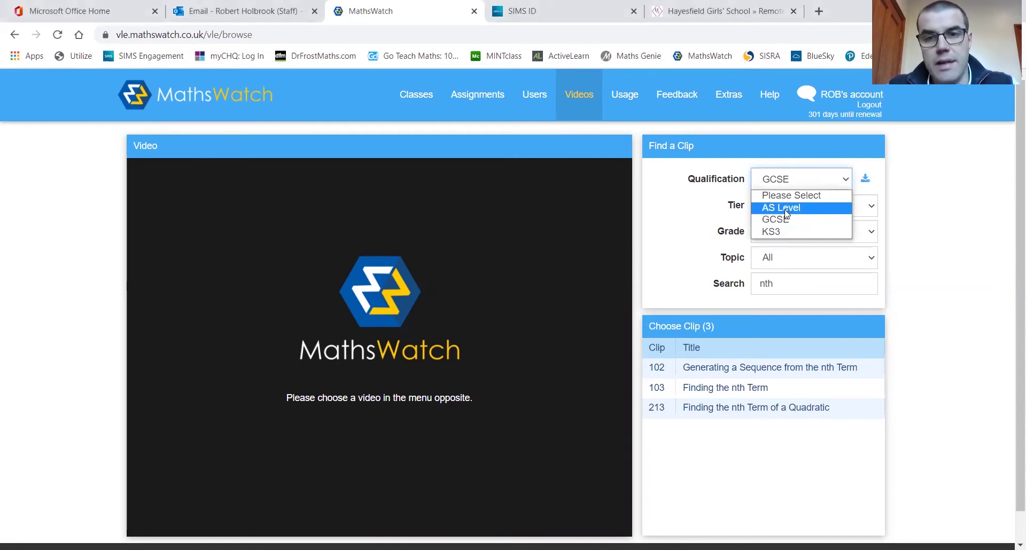
click(799, 220)
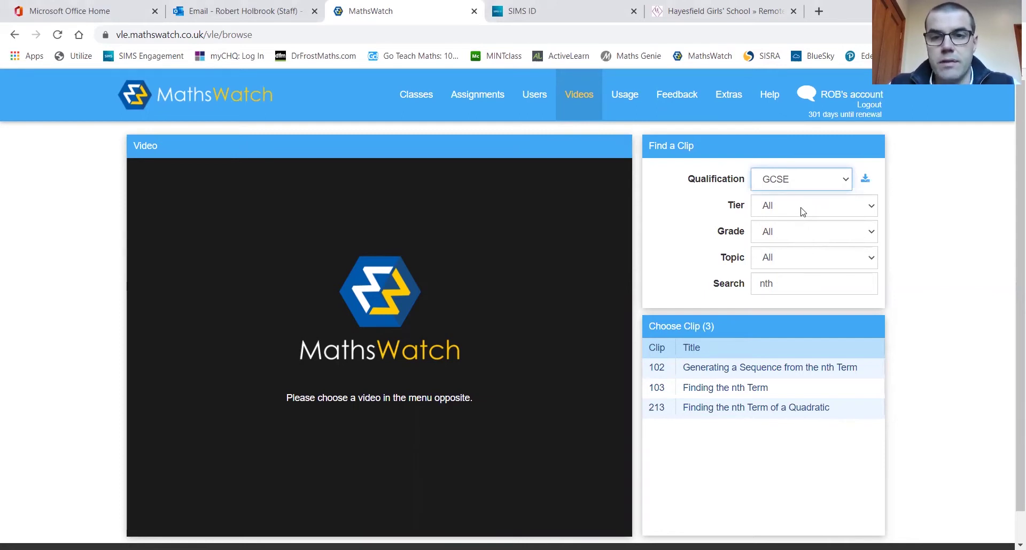
click(802, 213)
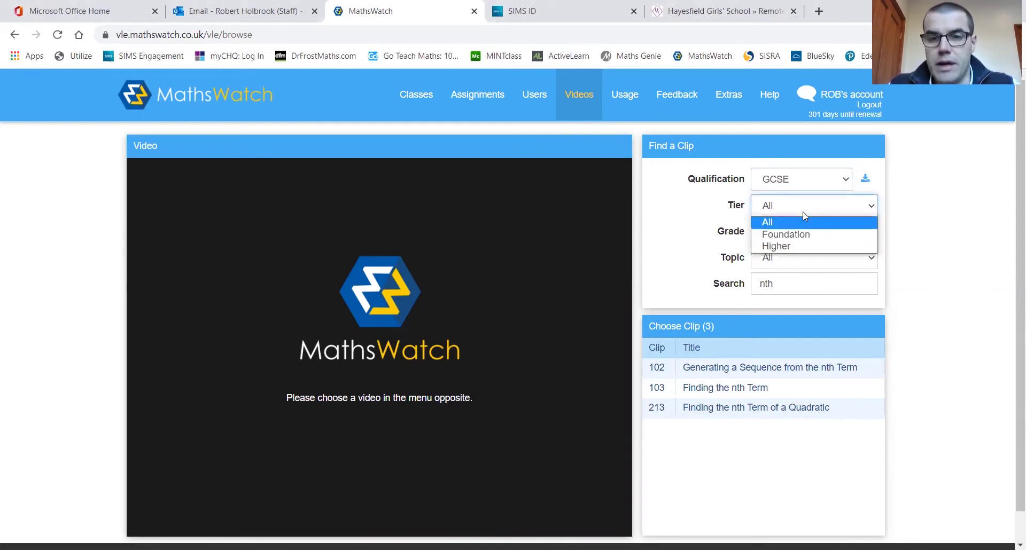
click(803, 207)
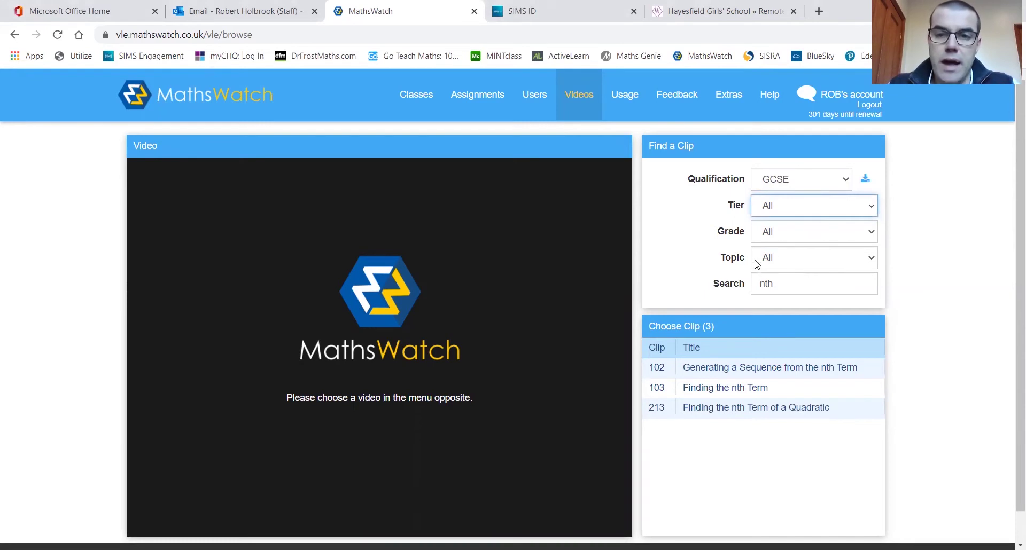
click(784, 258)
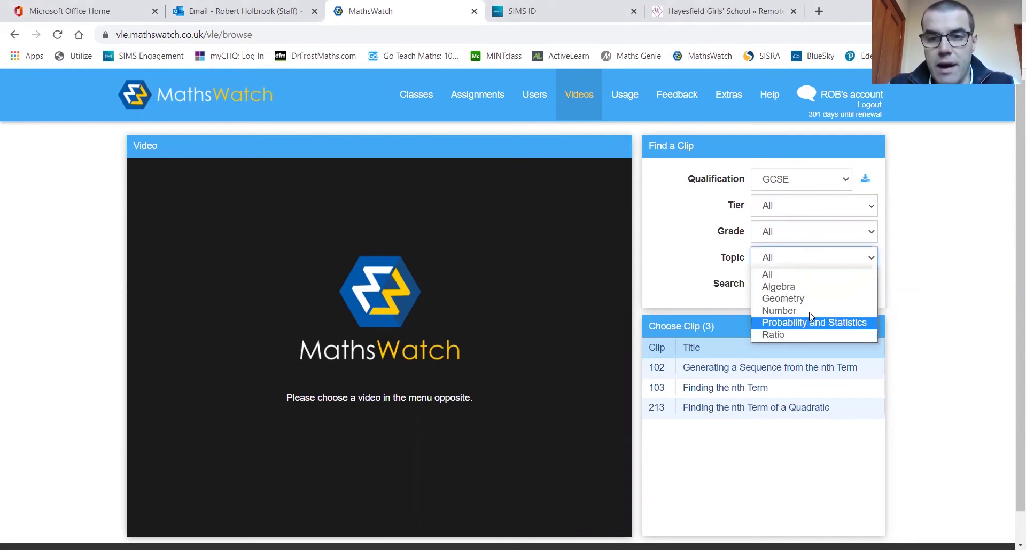
click(798, 260)
Replace the 'nth' search with 'sequ' to list sequence clips 37, 102, 104 and 141
click(791, 285)
text(nth)
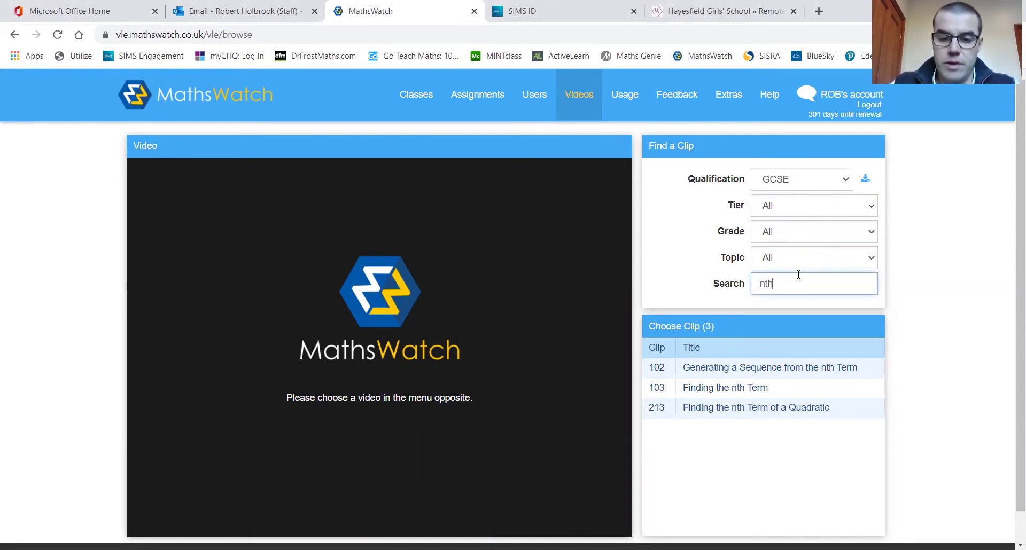
key(BackSpace)
key(BackSpace)
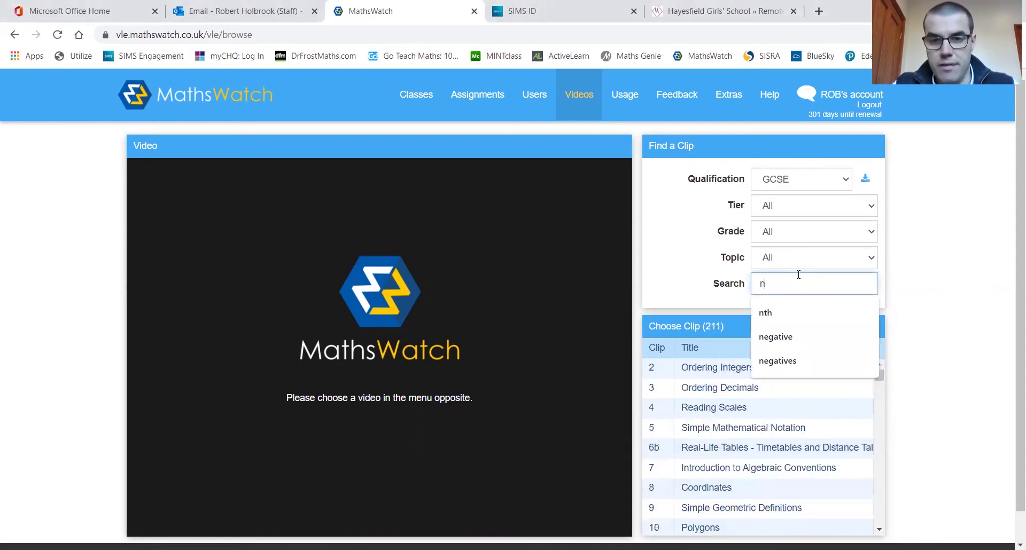
key(BackSpace)
text(sequ)
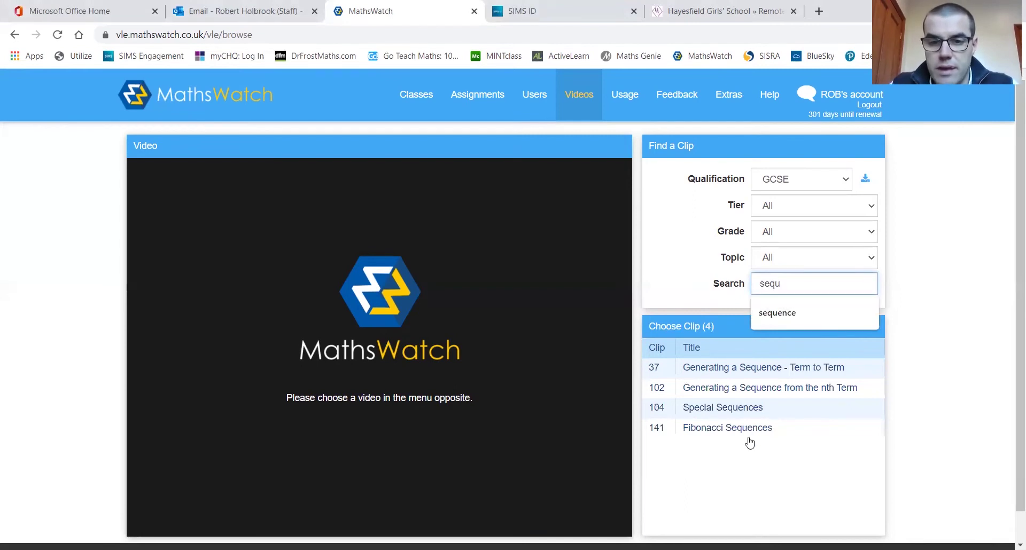
click(729, 469)
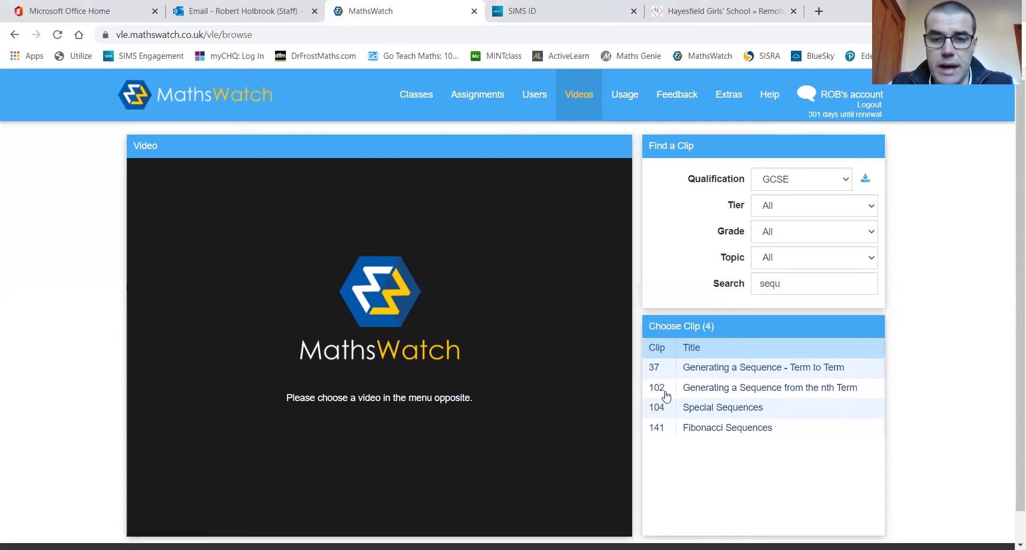
click(706, 389)
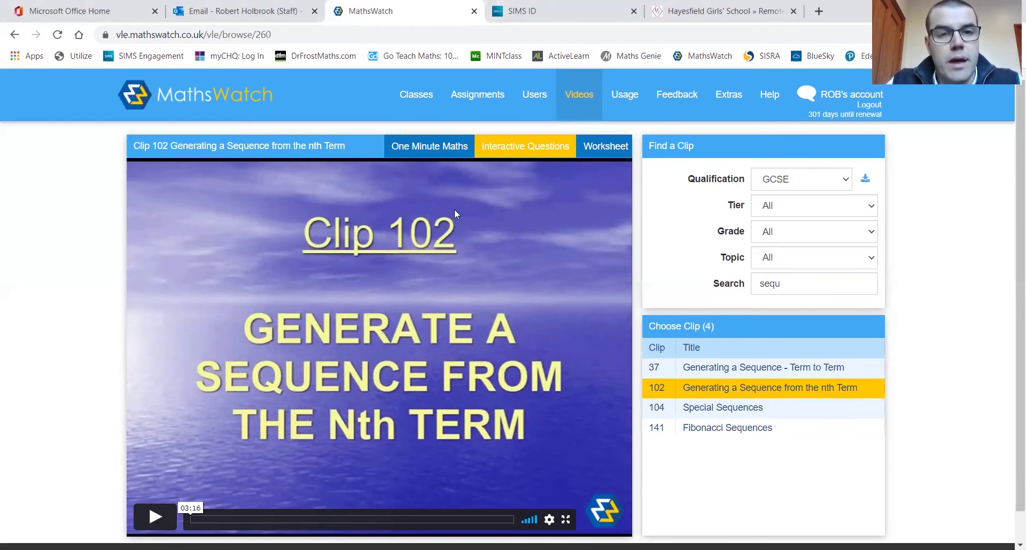
click(538, 146)
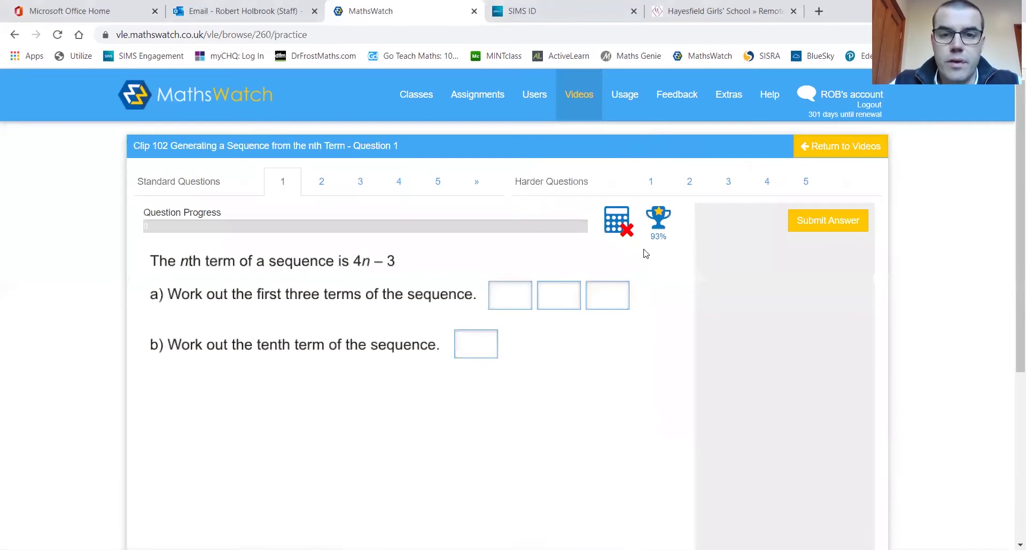
View the clip102.pdf worksheet in a new tab, then return to the clip 102 page
click(825, 149)
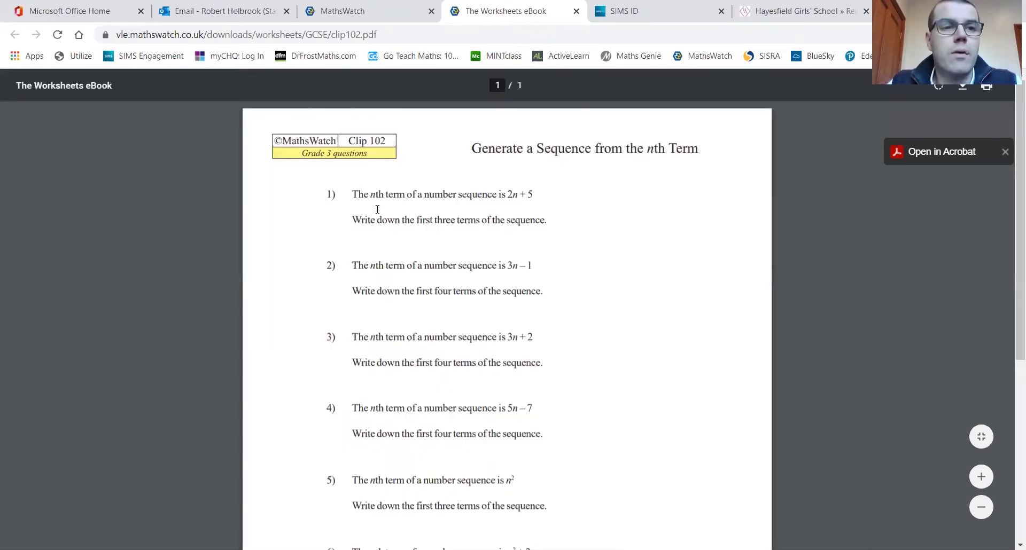
scroll(488, 365, down, 5)
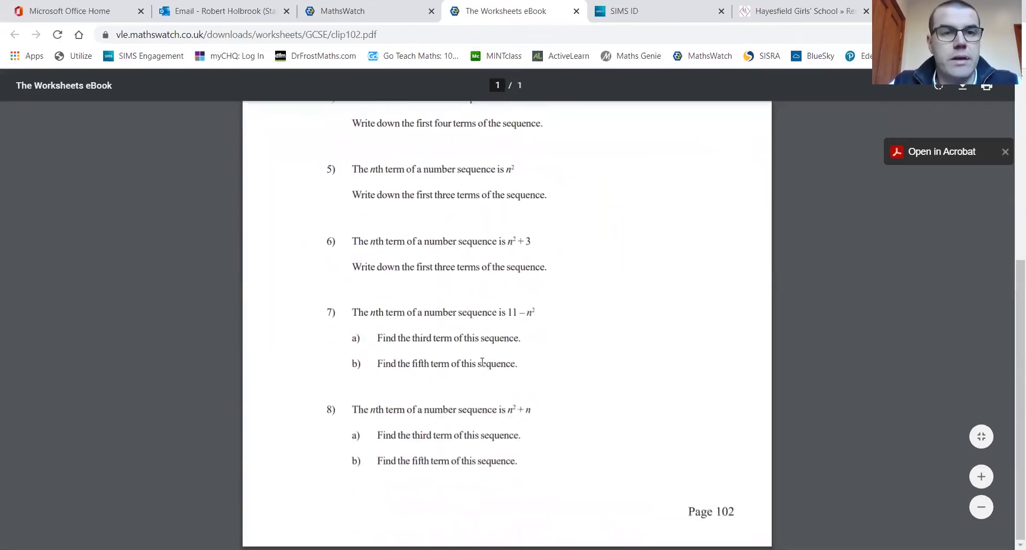
scroll(480, 355, up, 5)
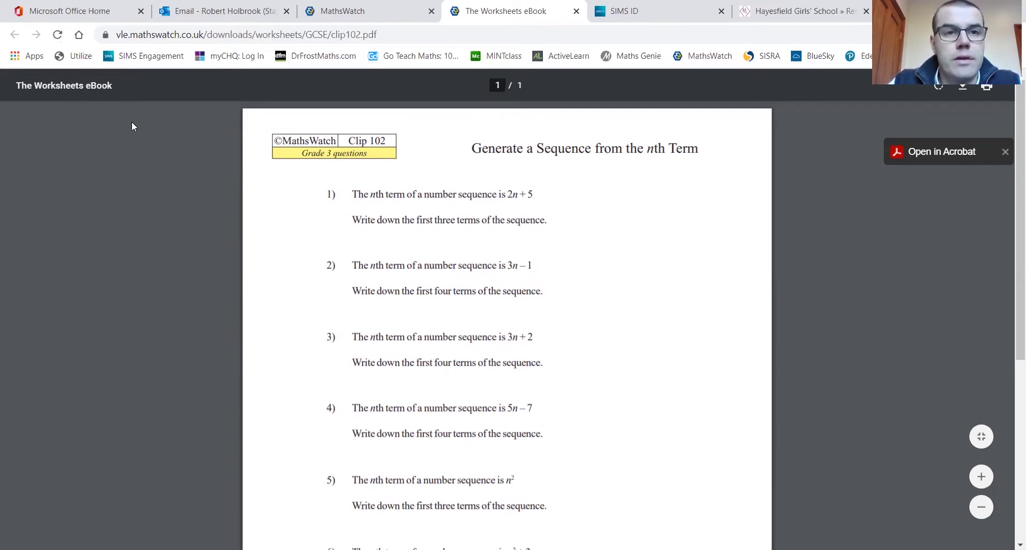
key(ctrl+shift+Tab)
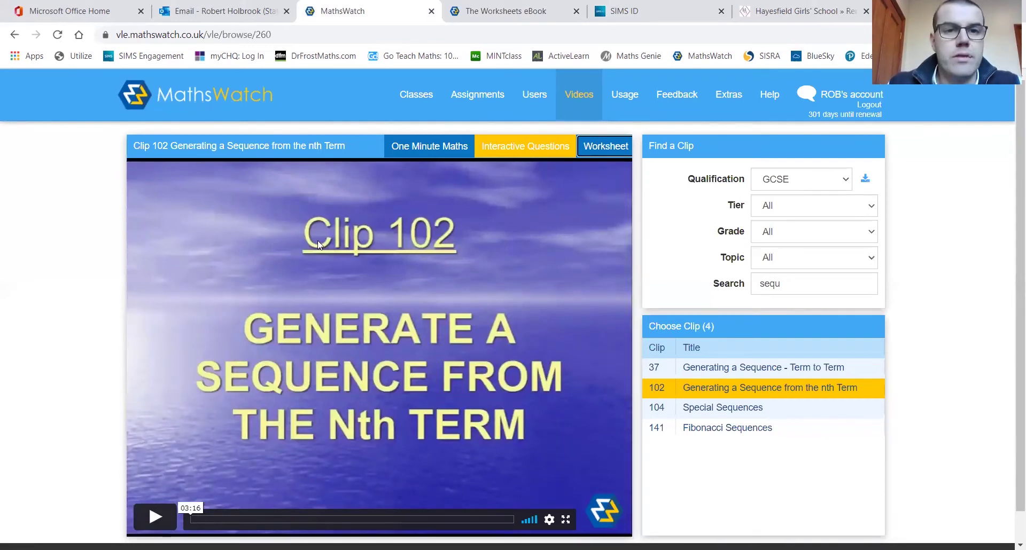
click(417, 95)
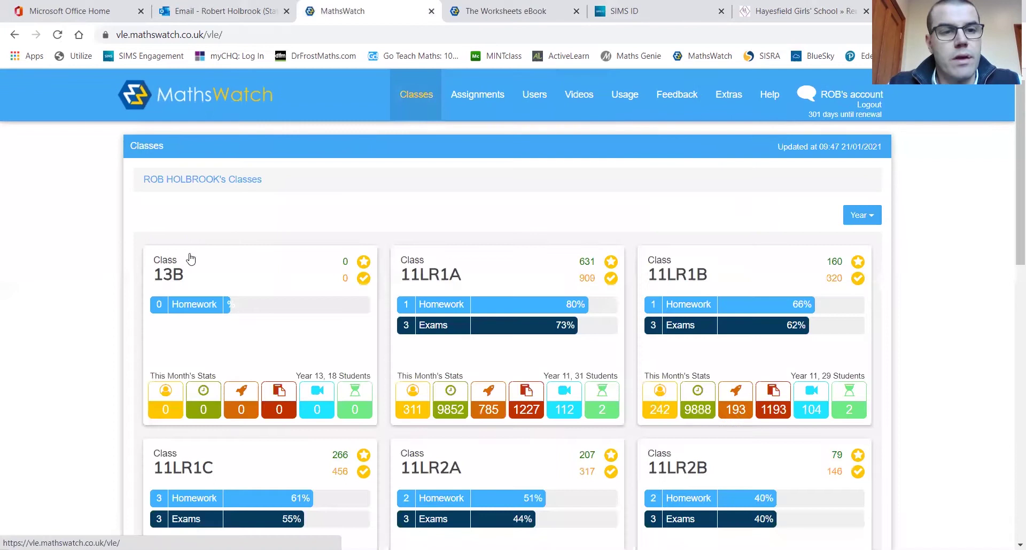
scroll(48, 298, down, 1)
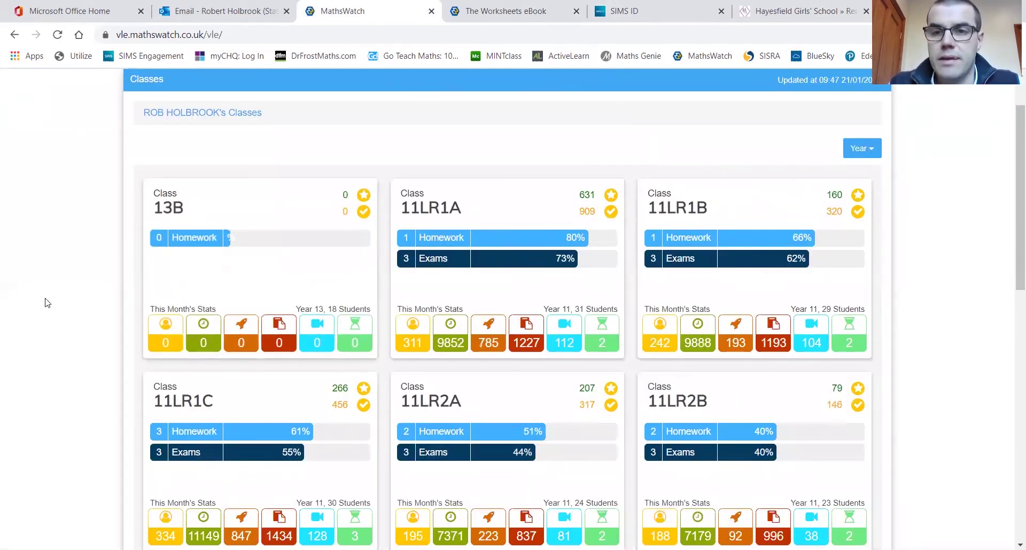
scroll(76, 277, down, 1)
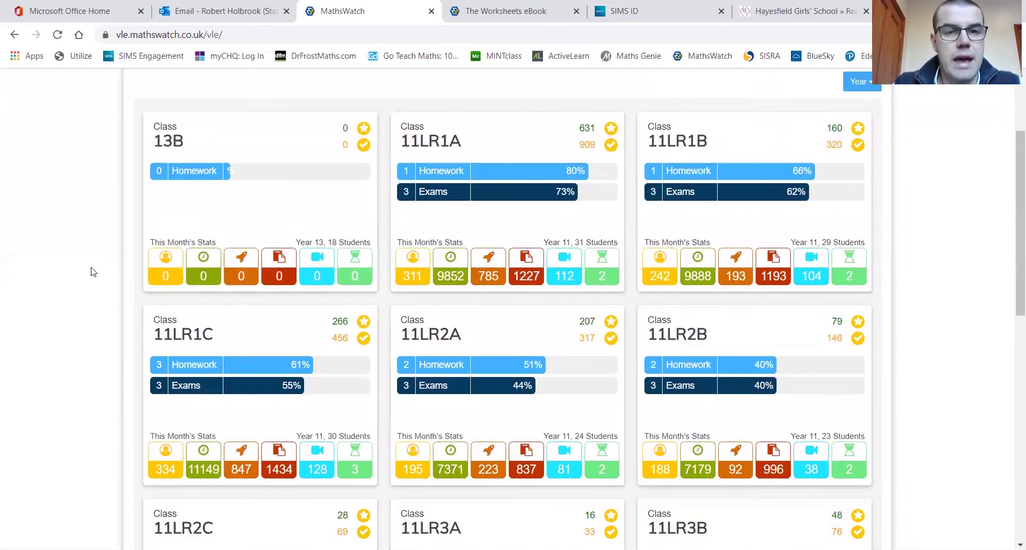
scroll(92, 271, down, 2)
scroll(94, 267, down, 2)
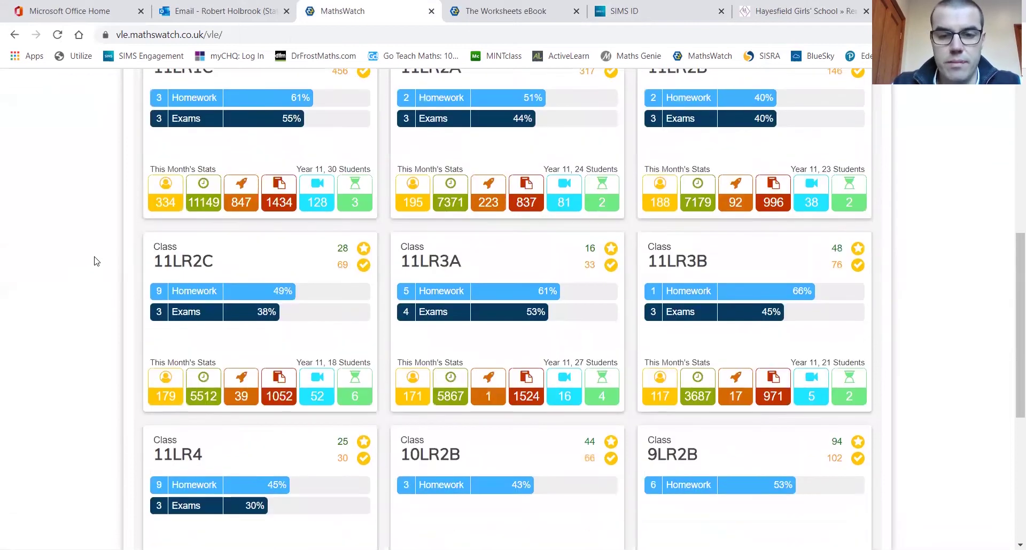
scroll(94, 261, down, 3)
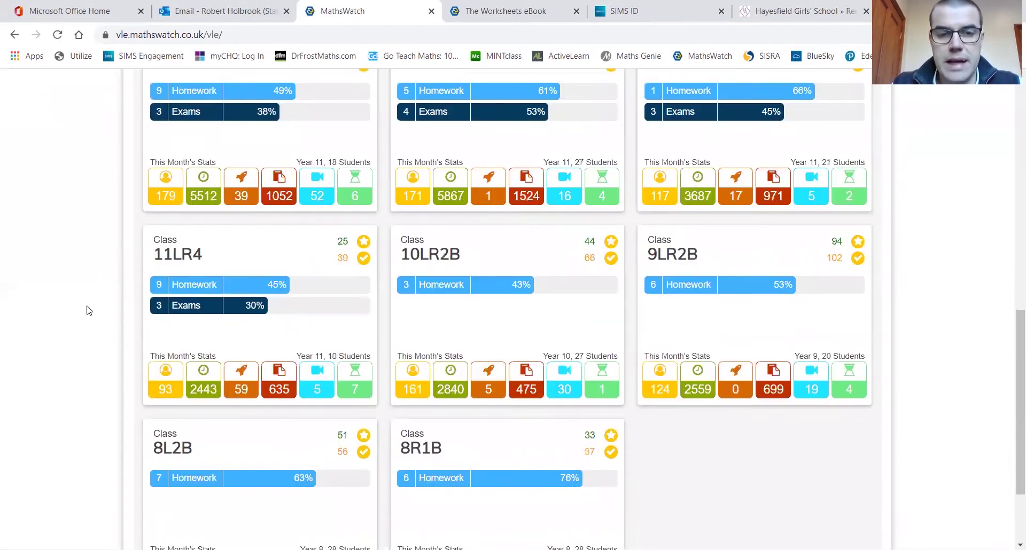
scroll(89, 310, up, 5)
scroll(89, 310, up, 3)
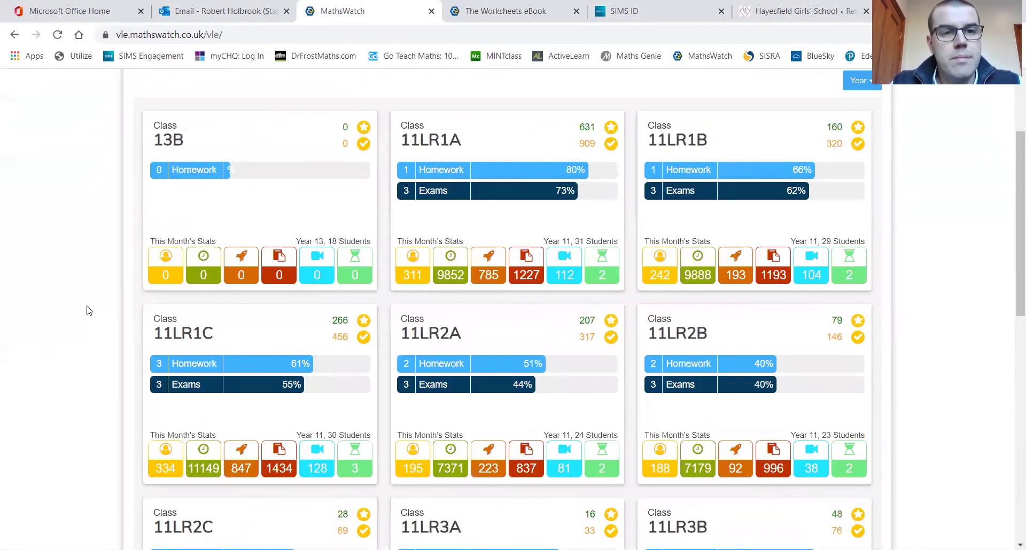
scroll(89, 310, up, 1)
scroll(89, 311, down, 1)
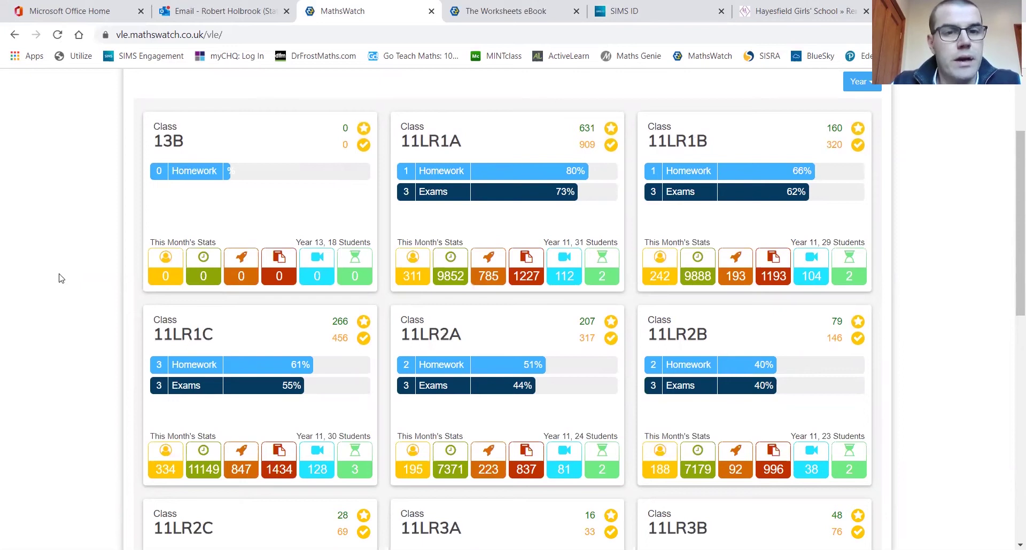
mouse_move(420, 277)
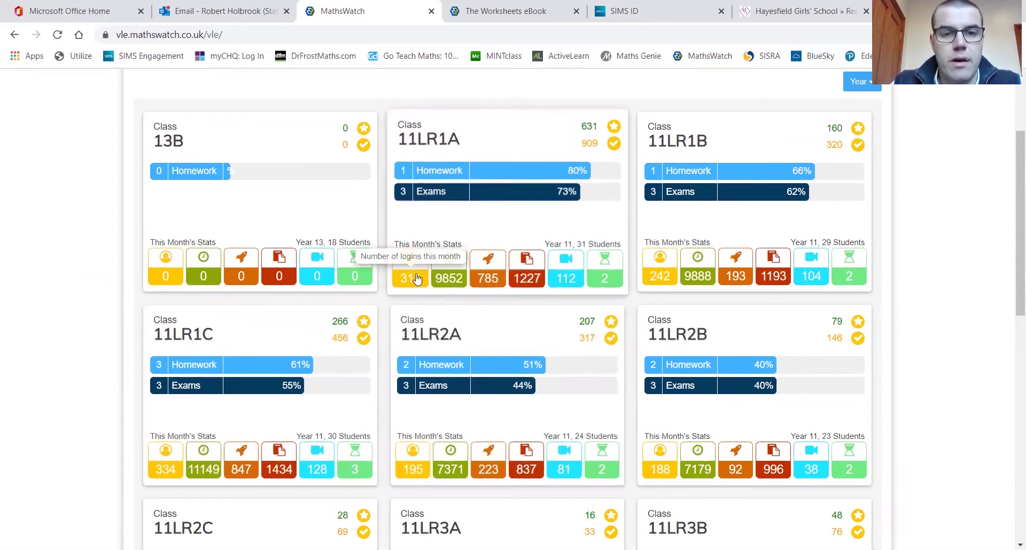
mouse_move(457, 283)
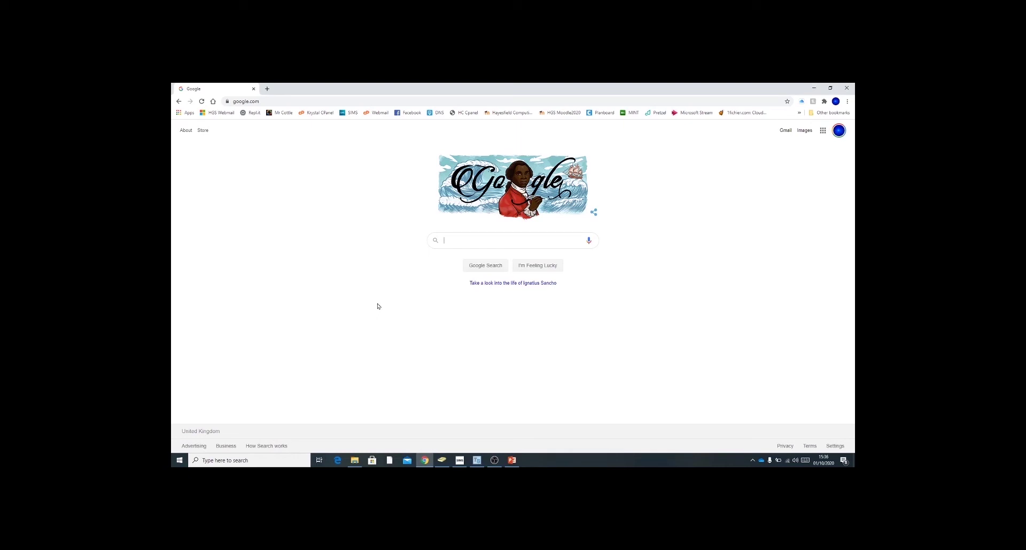
Search Google for 'Mataswatch' and open the MathsWatch VLE login page from the results
click(463, 236)
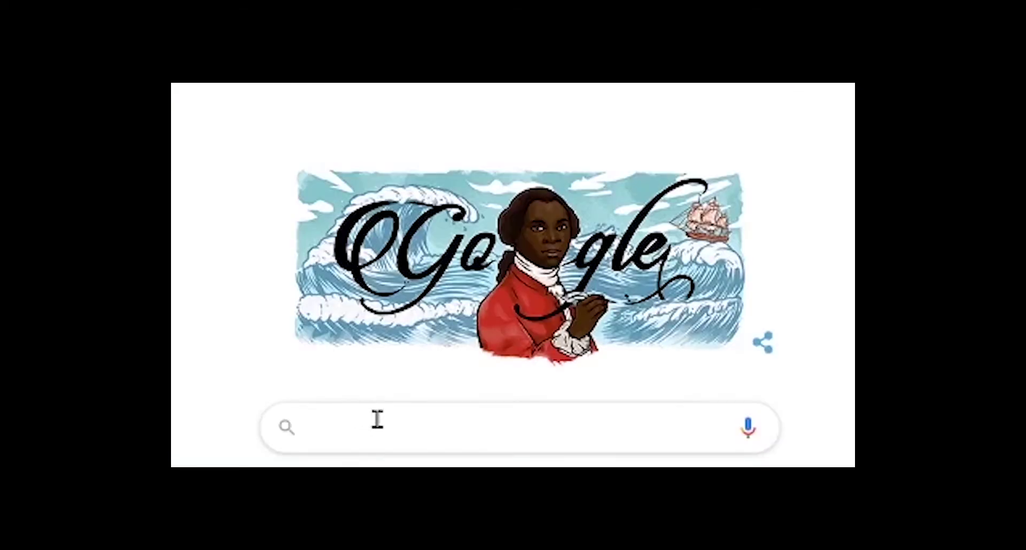
click(341, 435)
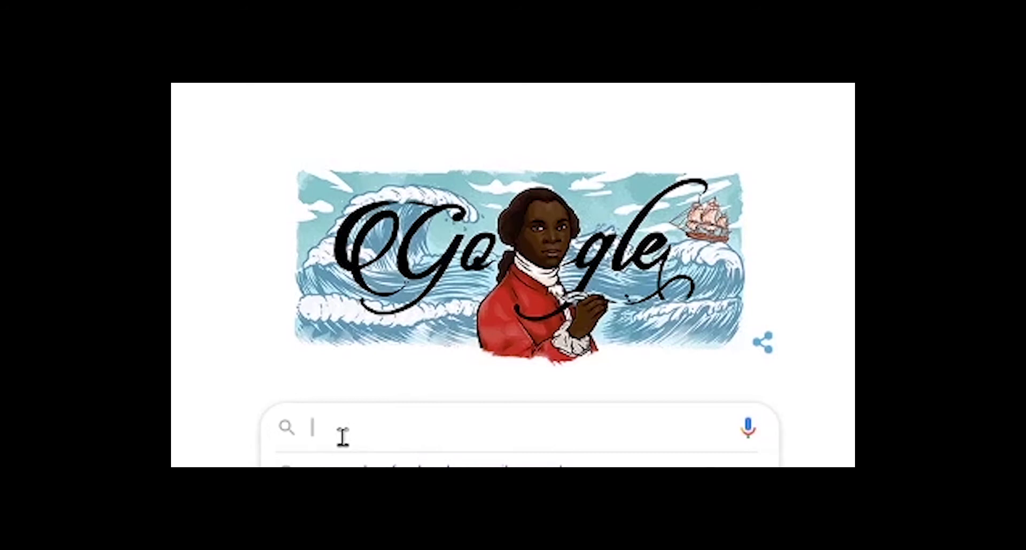
text(Mataswatch)
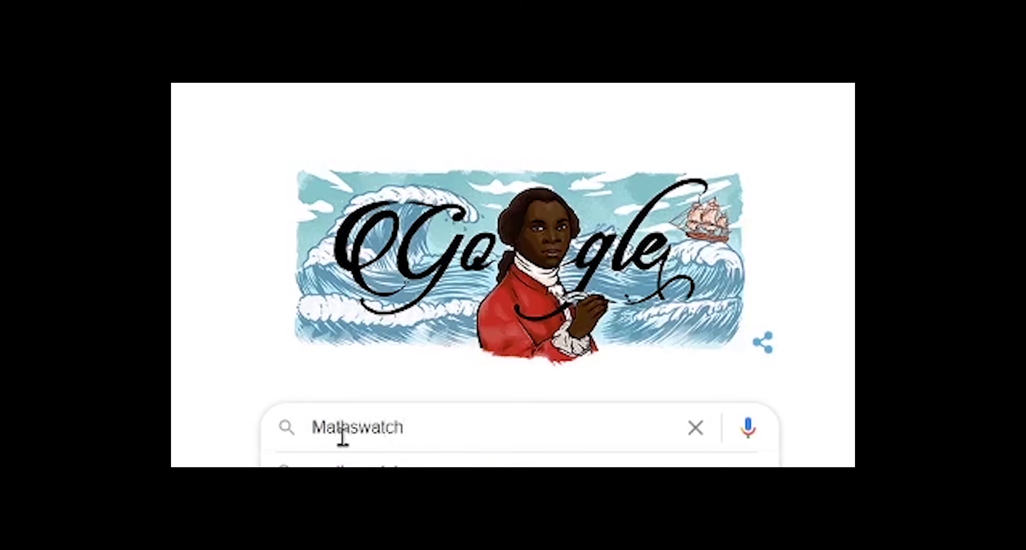
key(Return)
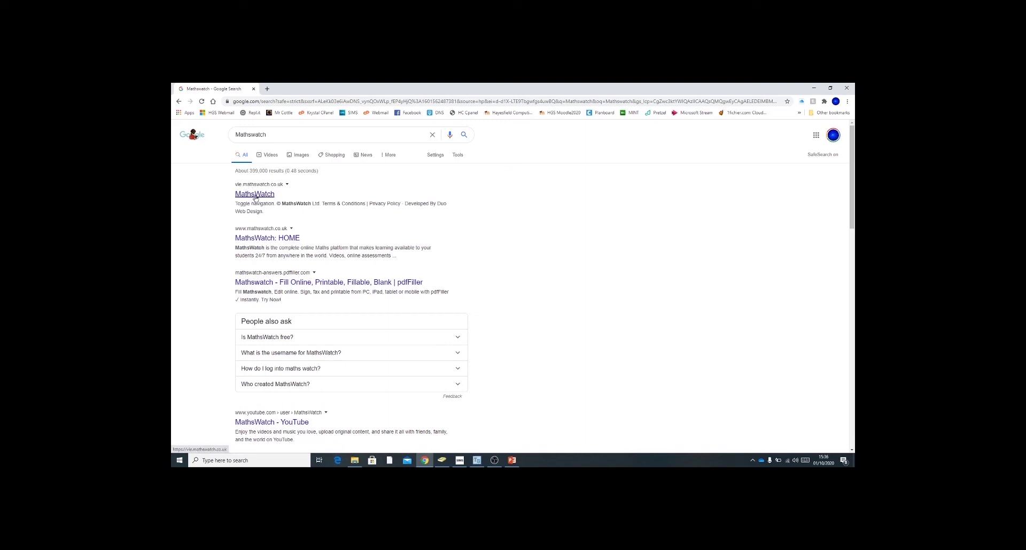
click(255, 195)
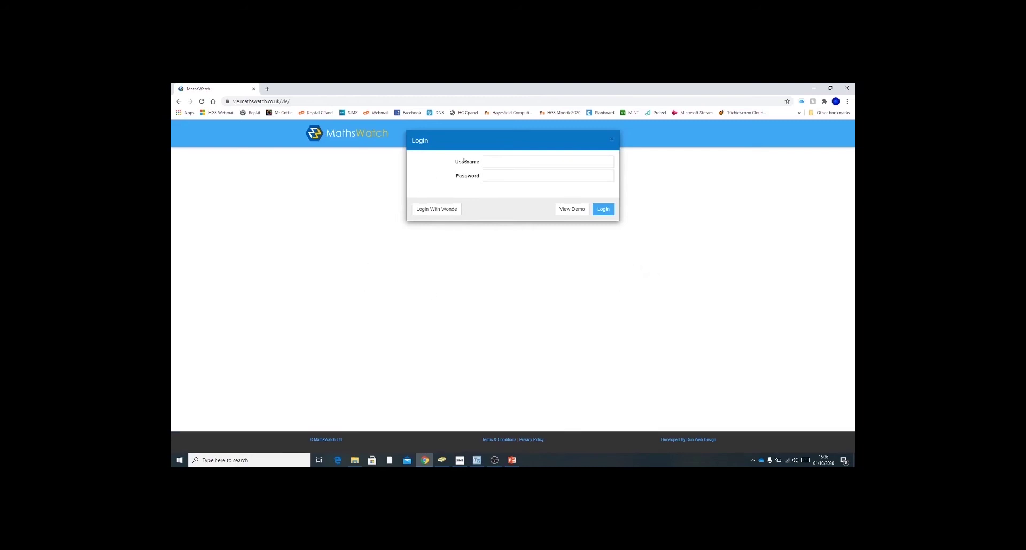
Log in with the student username and the password listed on the PowerPoint slide
click(495, 162)
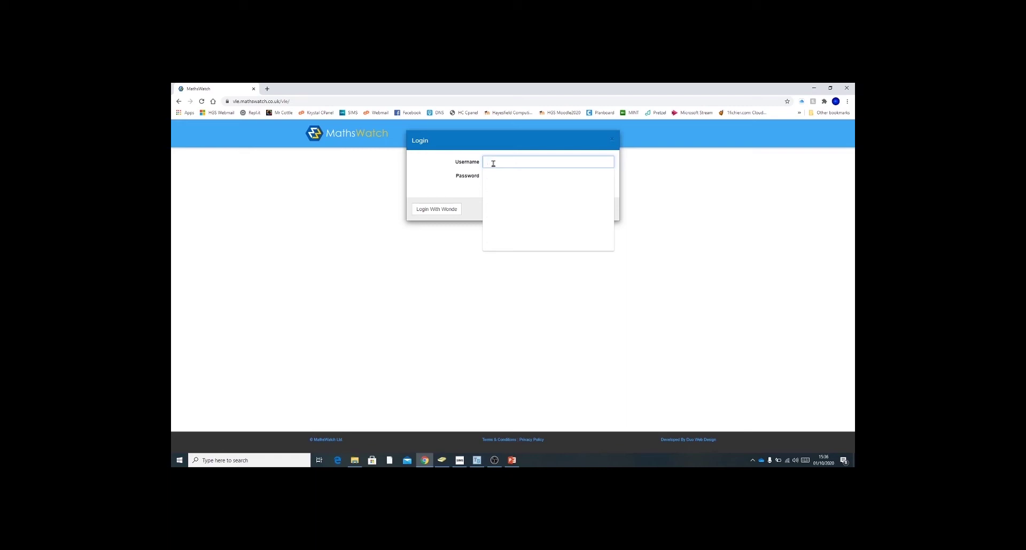
text(20)
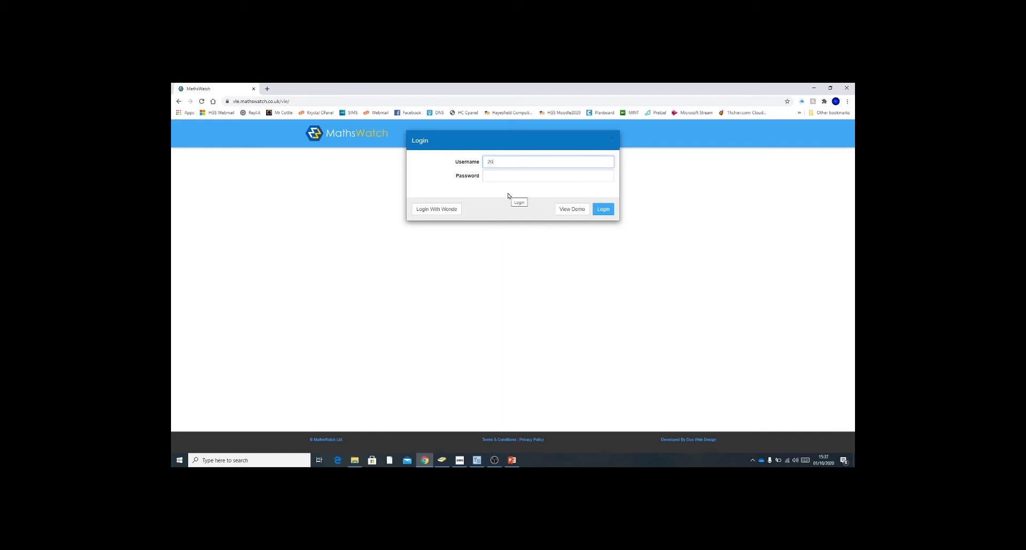
text(b)
text(@hayesfield)
click(524, 174)
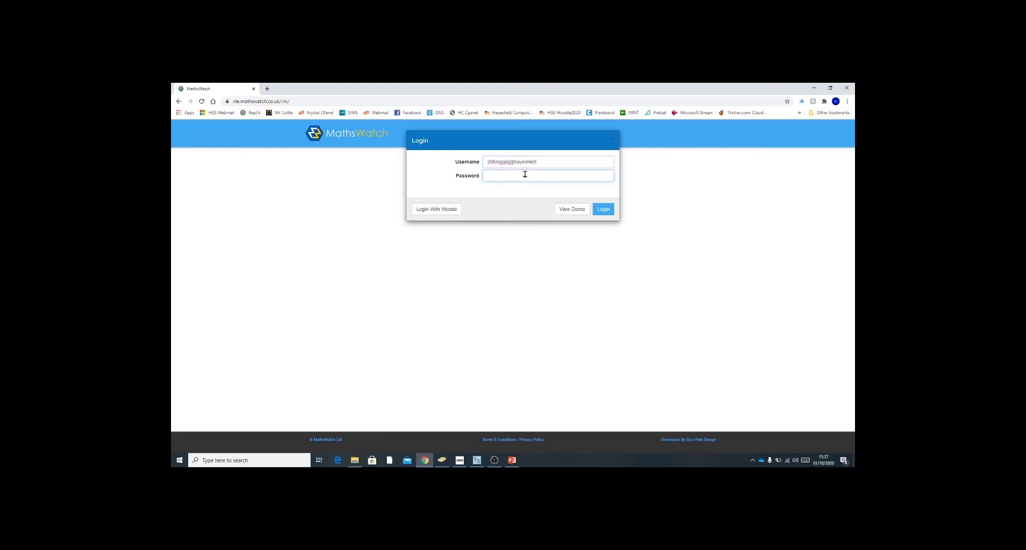
click(511, 460)
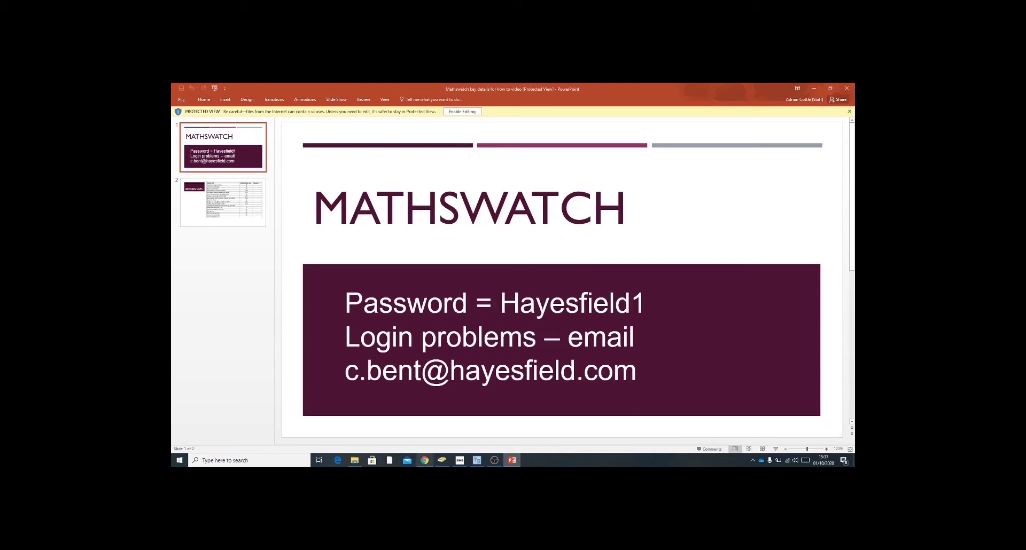
click(425, 460)
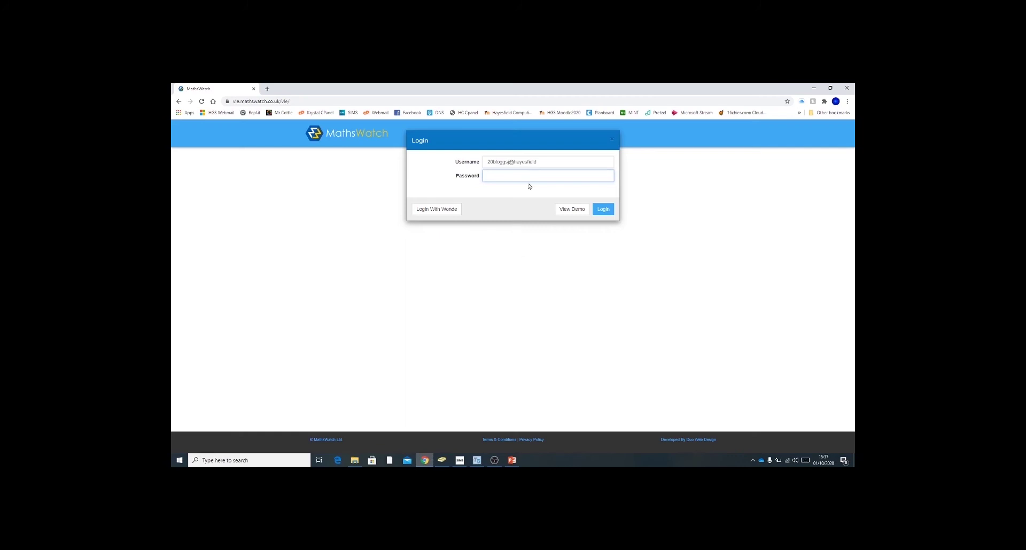
text(p)
key(Return)
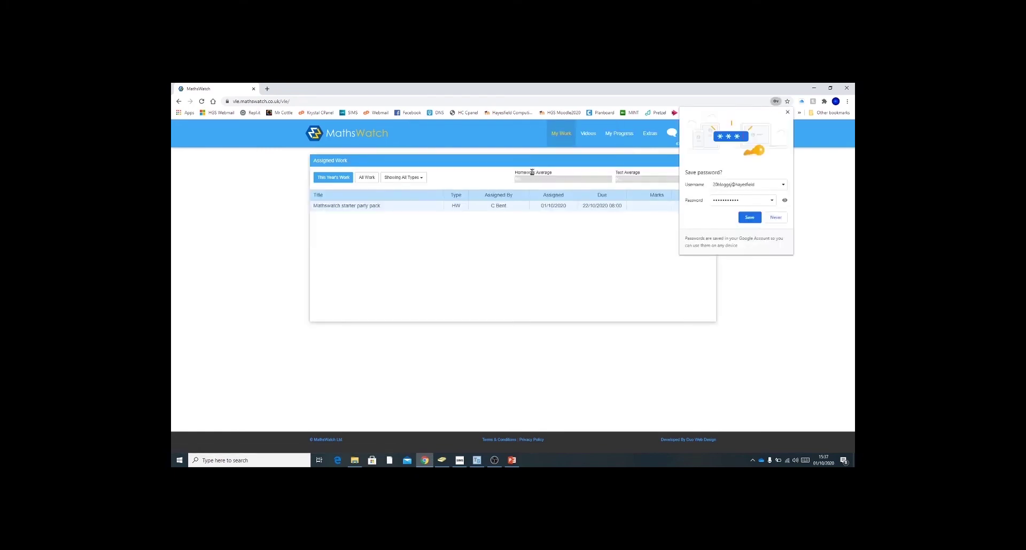
Dismiss Chrome's save-password prompt and open the 'Mathswatch starter party pack' homework
click(788, 113)
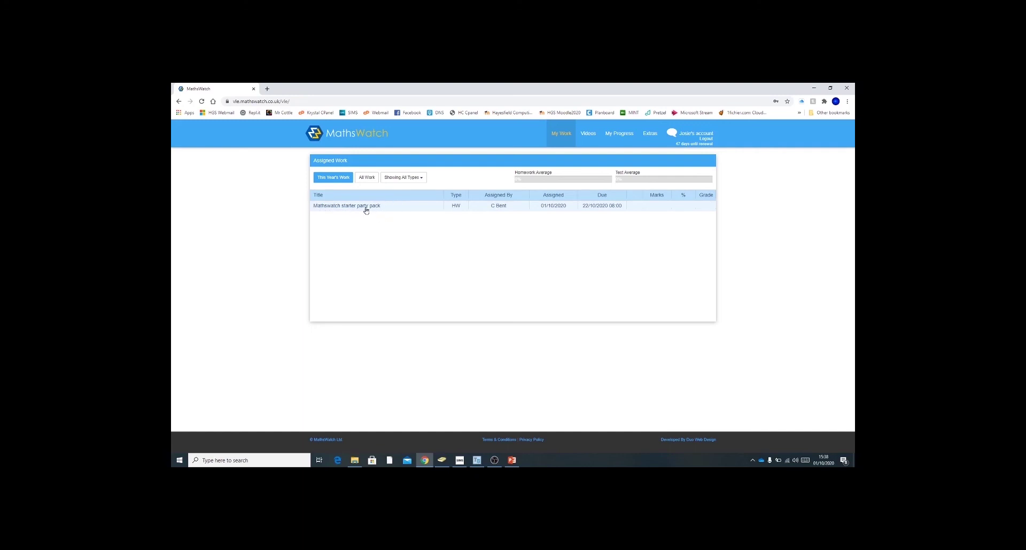
click(366, 208)
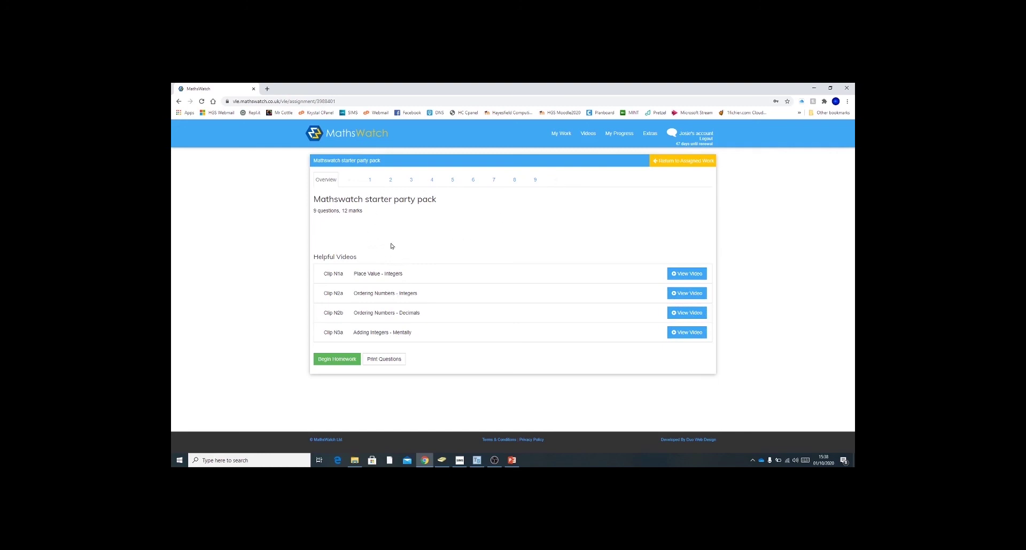
Answer homework question 1 with 794
click(370, 181)
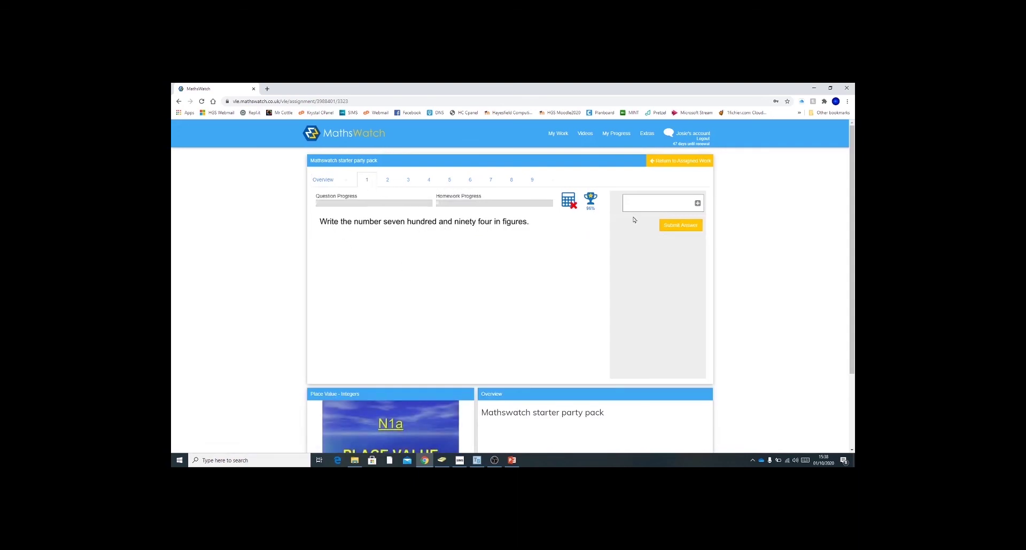
click(643, 204)
text(794)
click(679, 225)
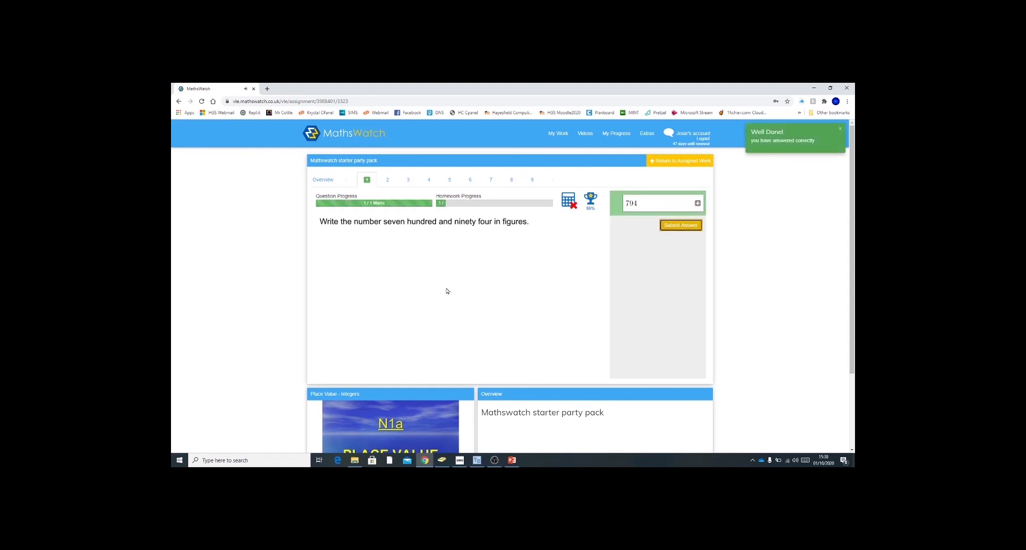
Answer question 2 as 'five hundred and nine', correcting 'six' to 'five', then go to Videos
click(387, 180)
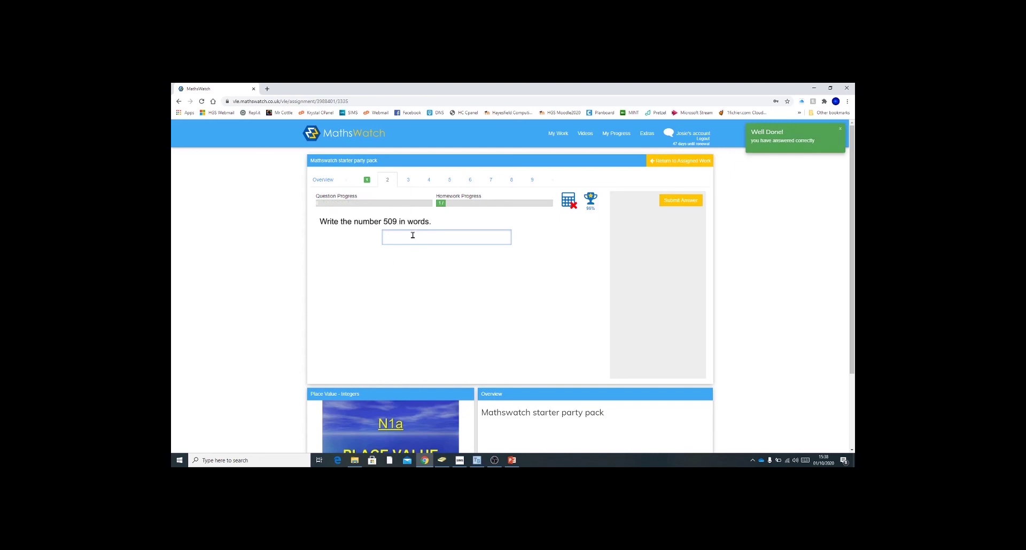
click(412, 236)
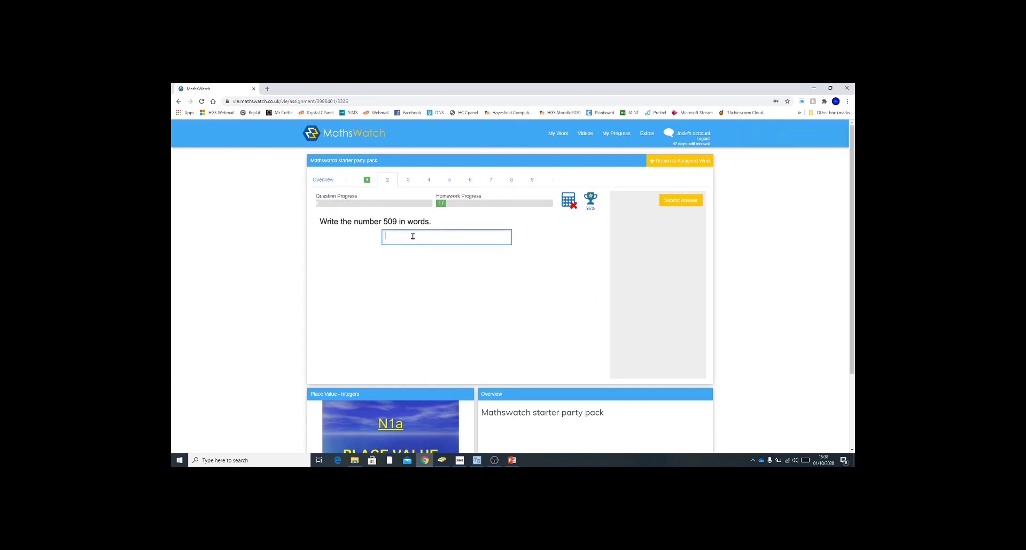
text(six hundred and nine)
click(680, 200)
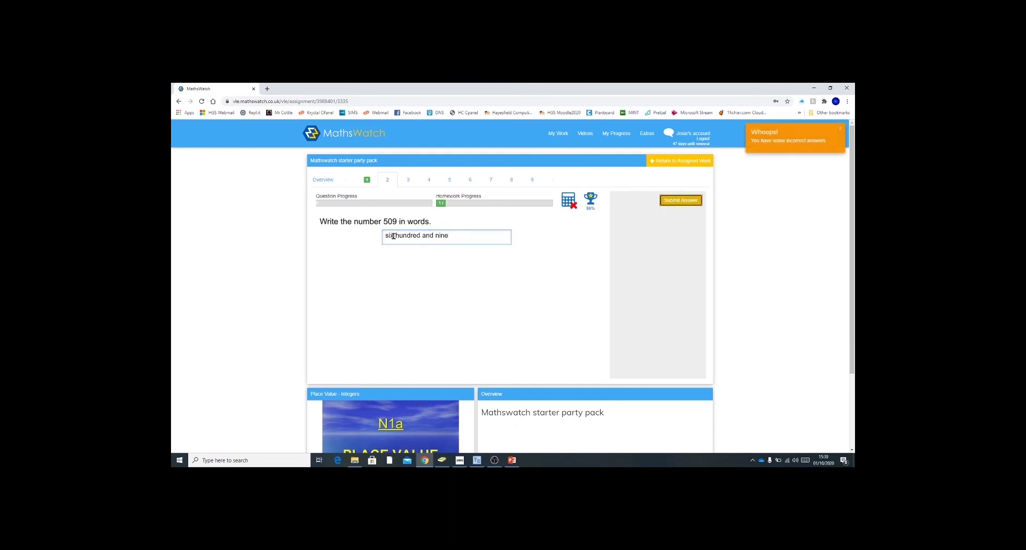
drag(395, 235, 382, 236)
key(BackSpace)
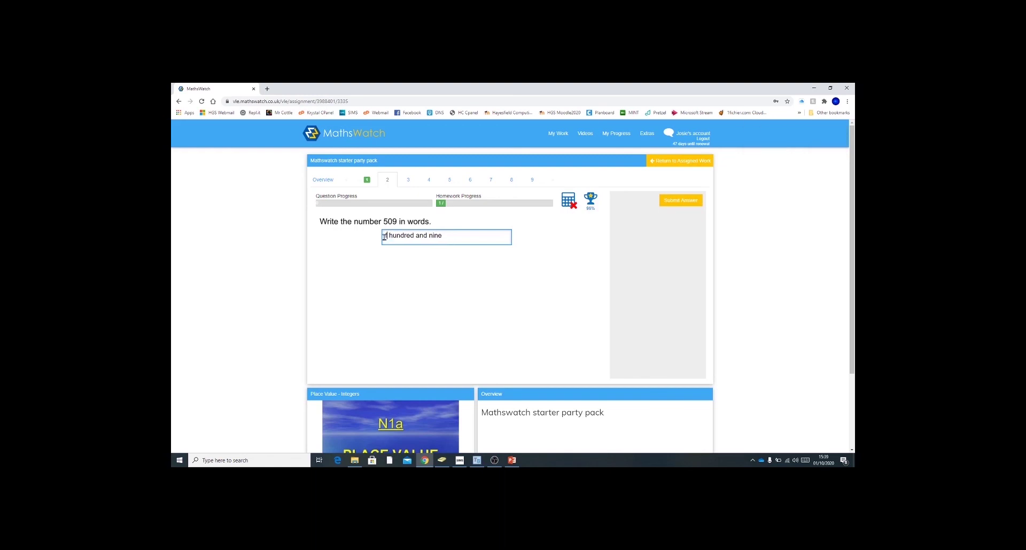
text(five)
click(681, 202)
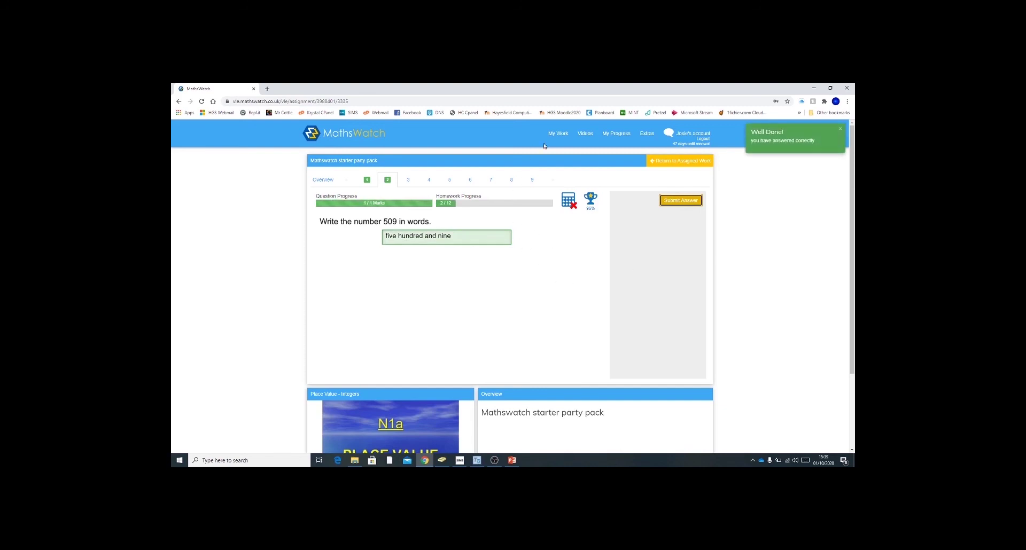
click(586, 137)
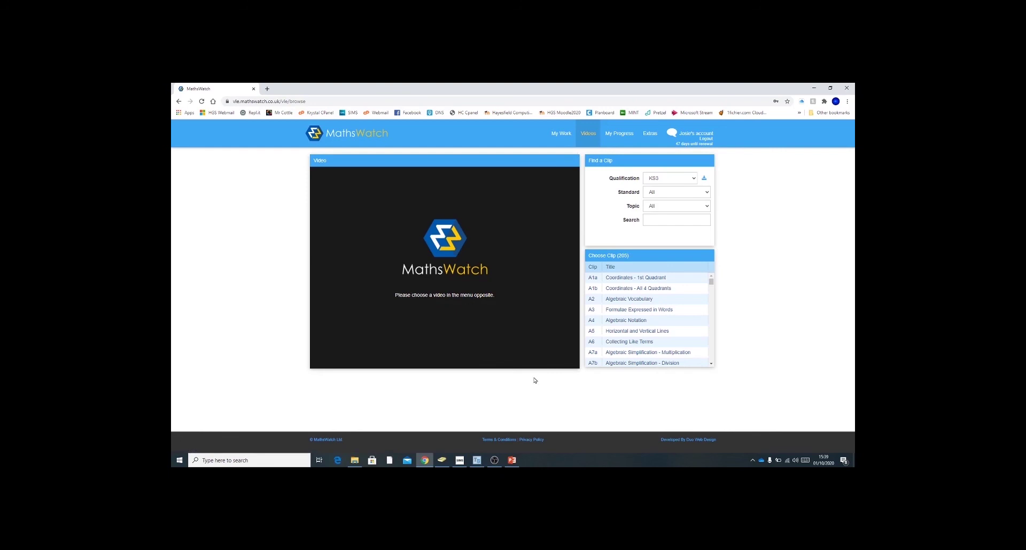
Look up the clip codes on PowerPoint's Revision Lists slide, then return to MathsWatch Videos
click(512, 460)
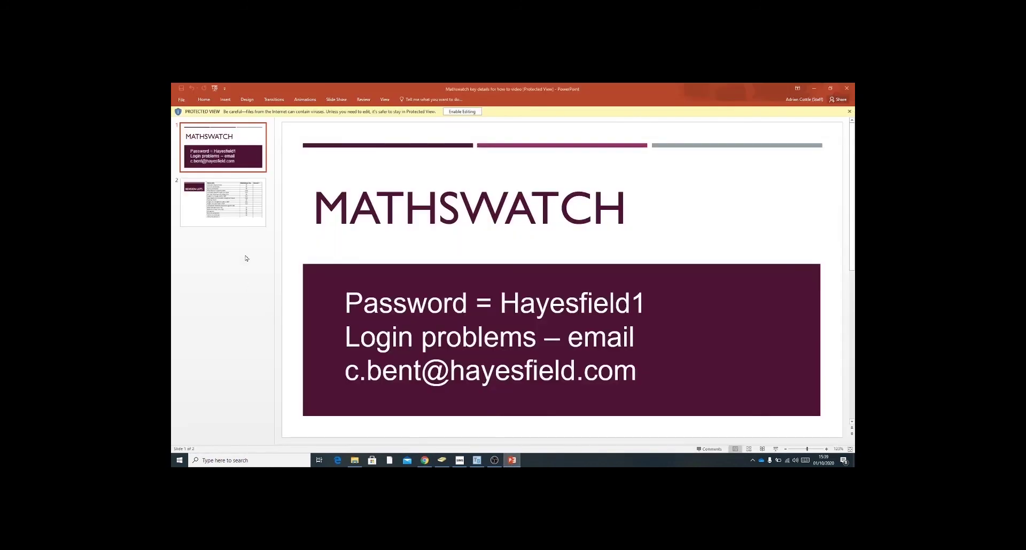
click(225, 206)
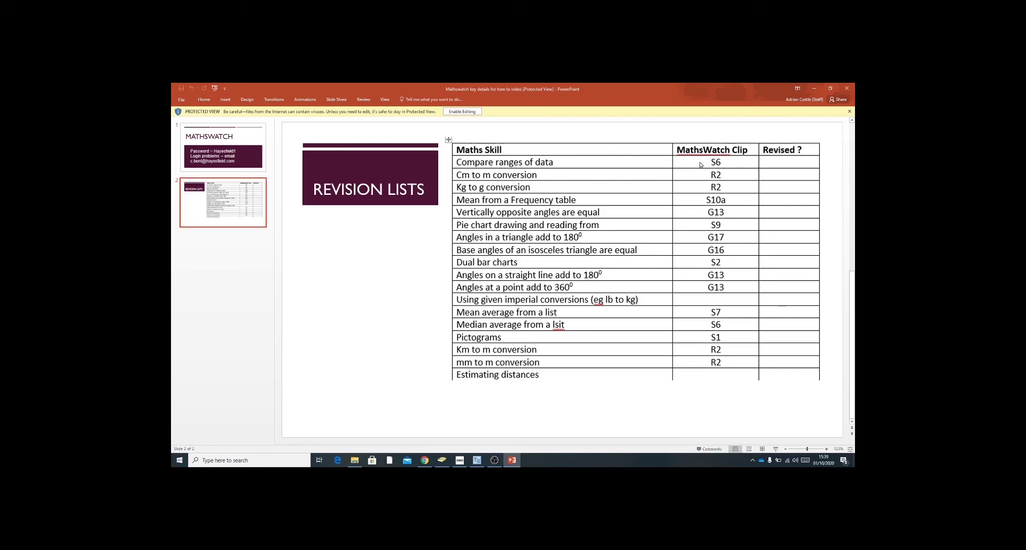
click(425, 460)
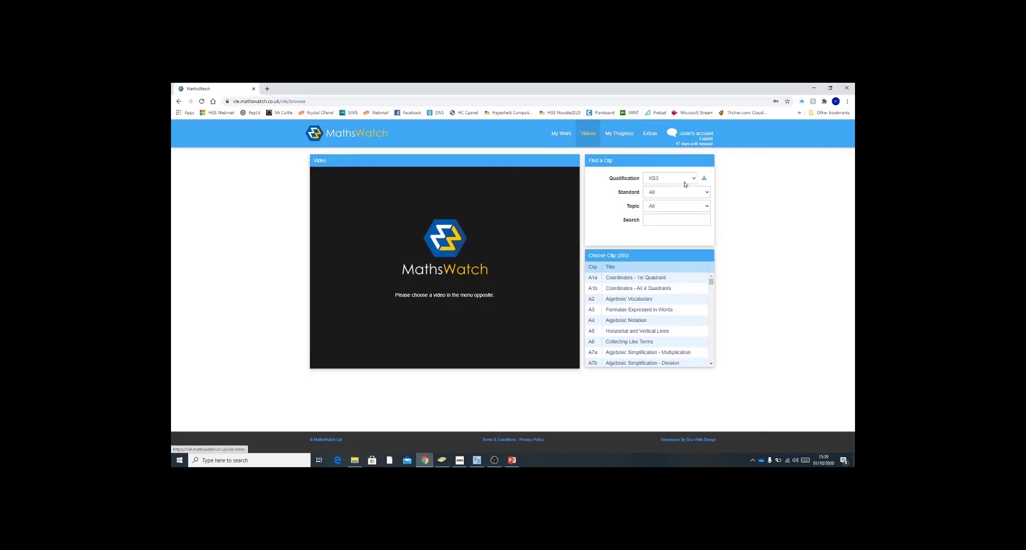
Search 'S6', open the Median, Mode and Range clip, and play then pause it
click(668, 221)
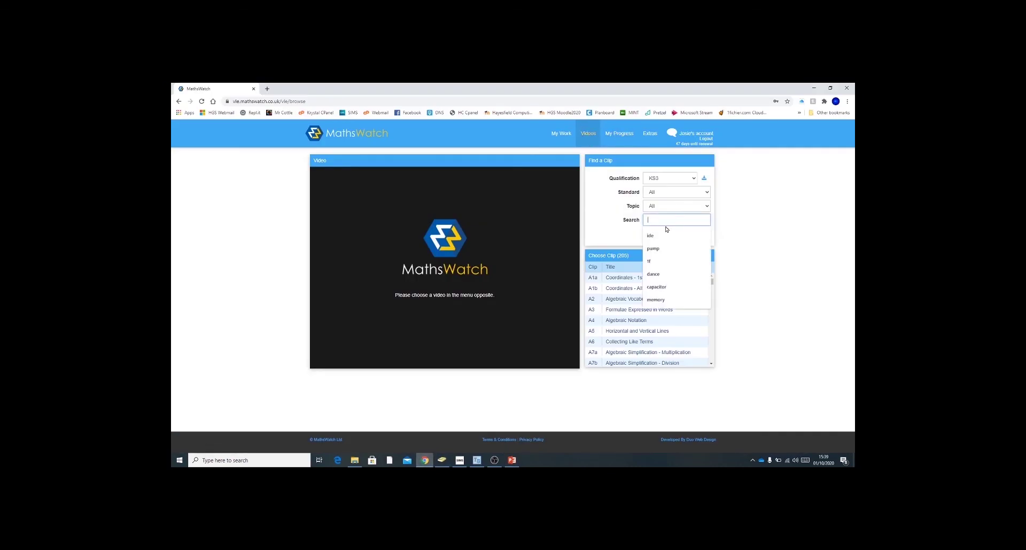
text(S6)
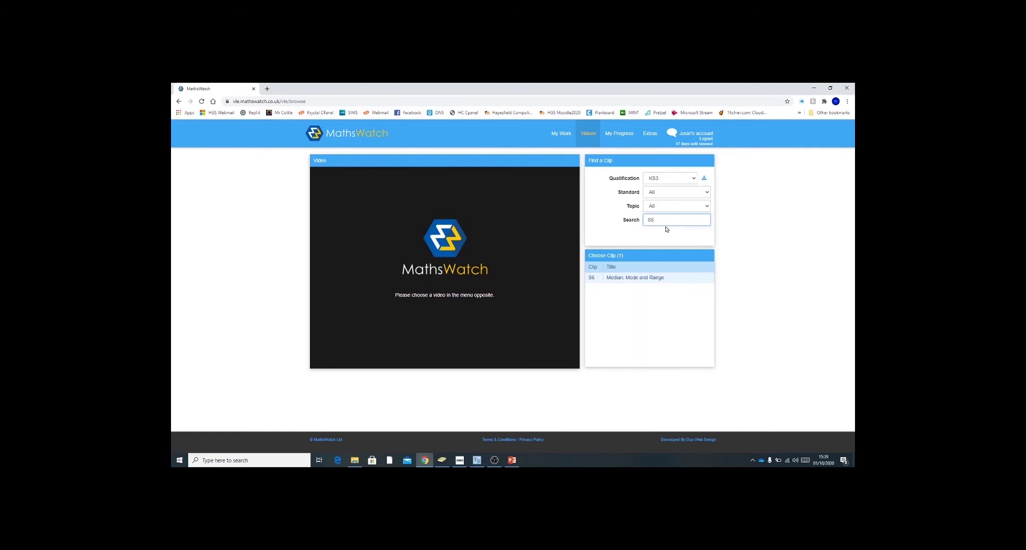
click(632, 281)
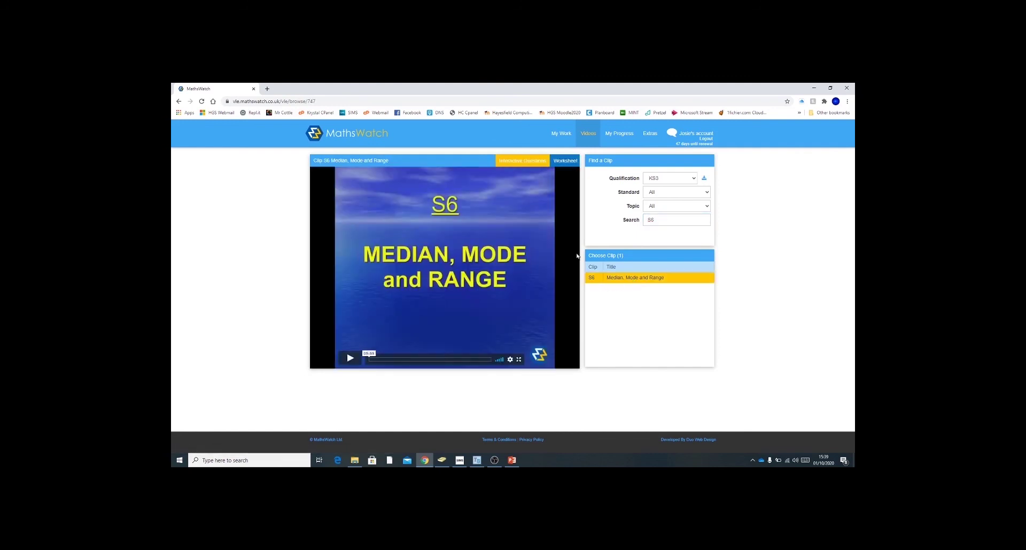
click(350, 358)
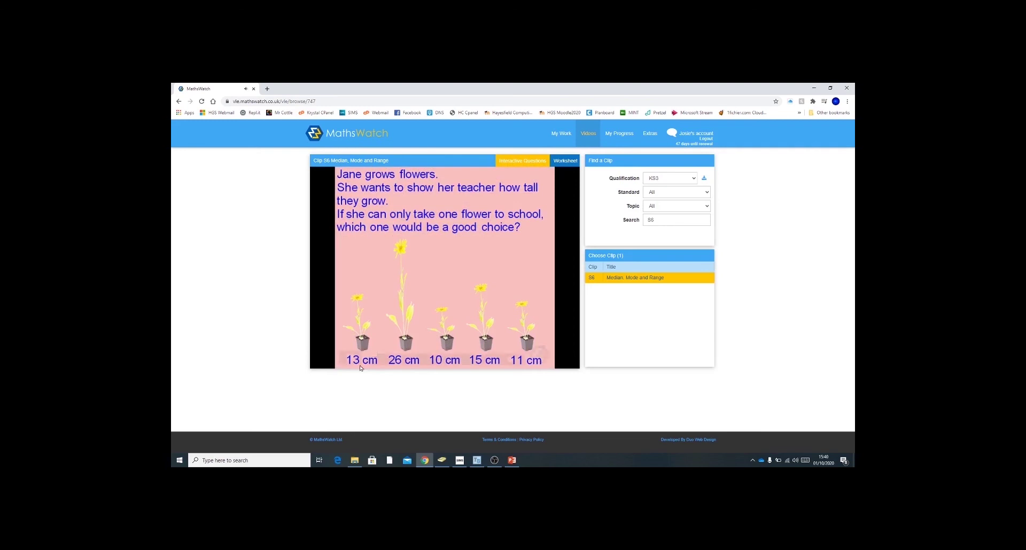
click(425, 262)
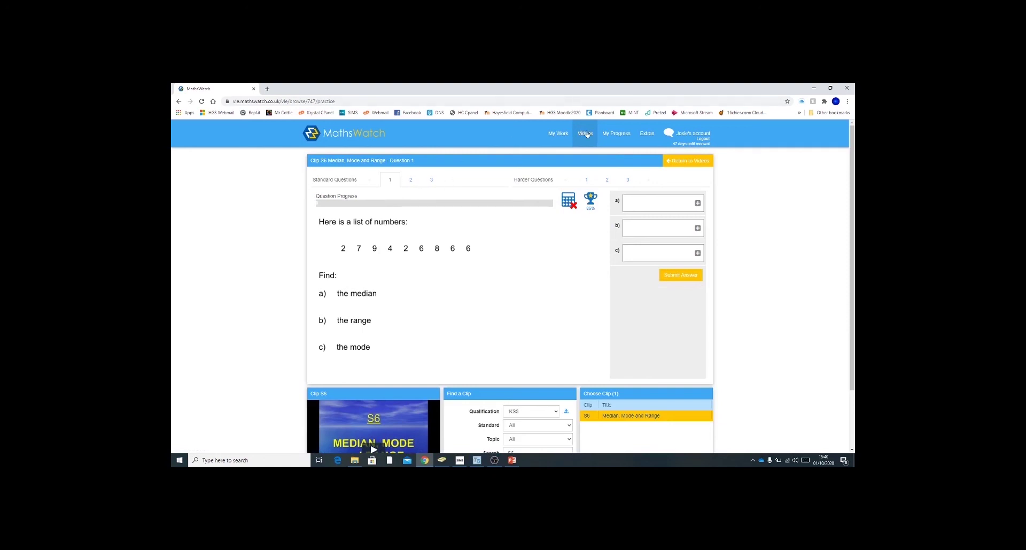
Go back to the S6 clip page and scroll the S6 worksheet PDF to the top
click(179, 102)
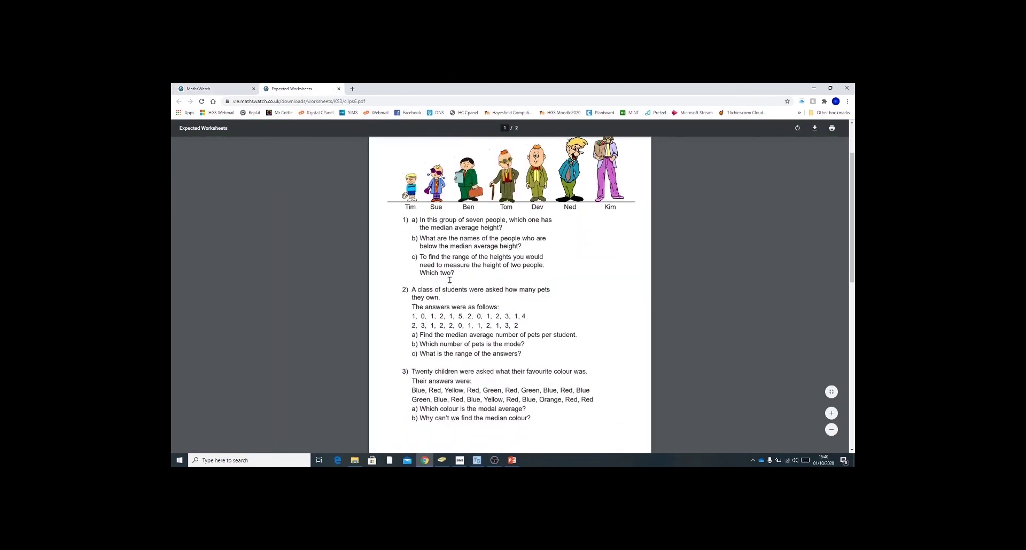
scroll(447, 281, up, 1)
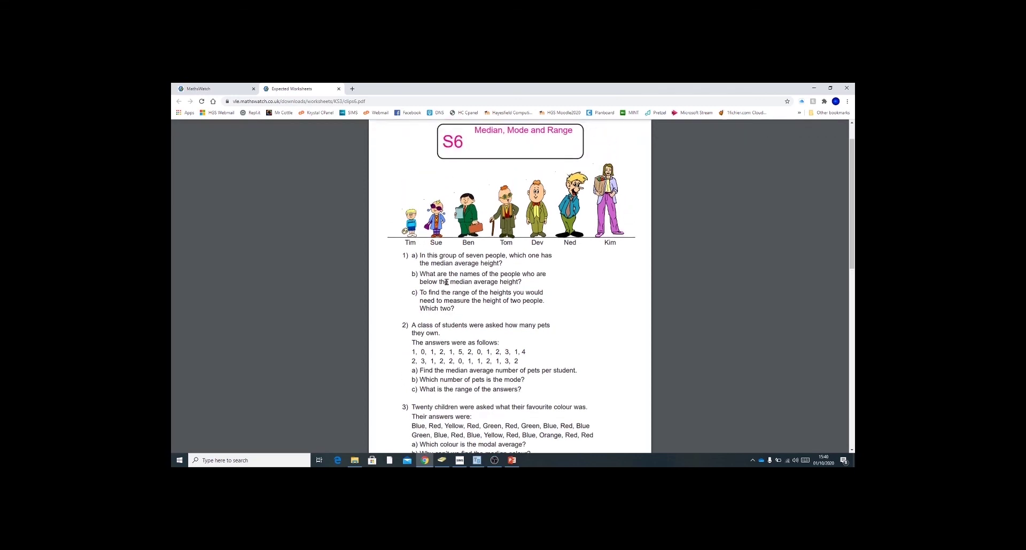
scroll(446, 282, up, 1)
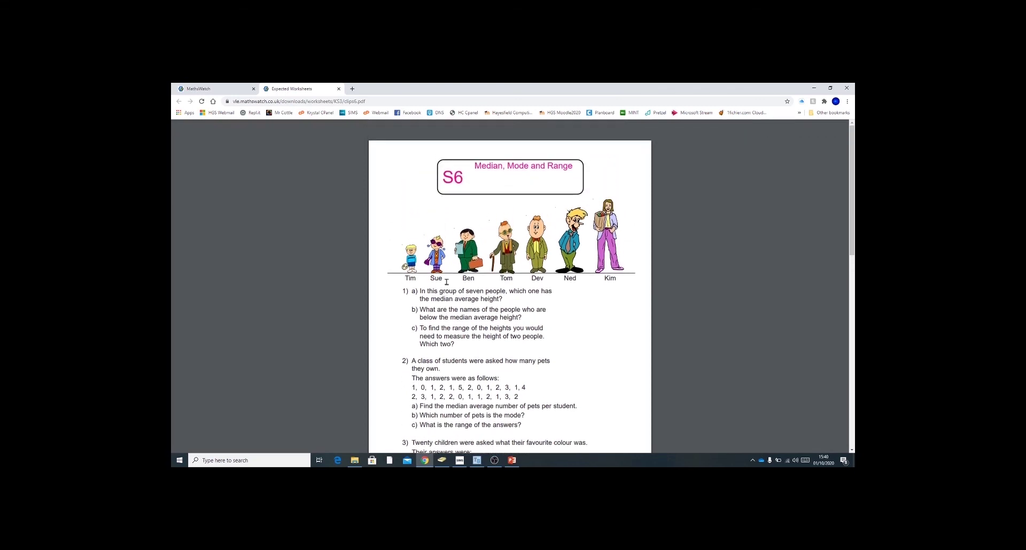